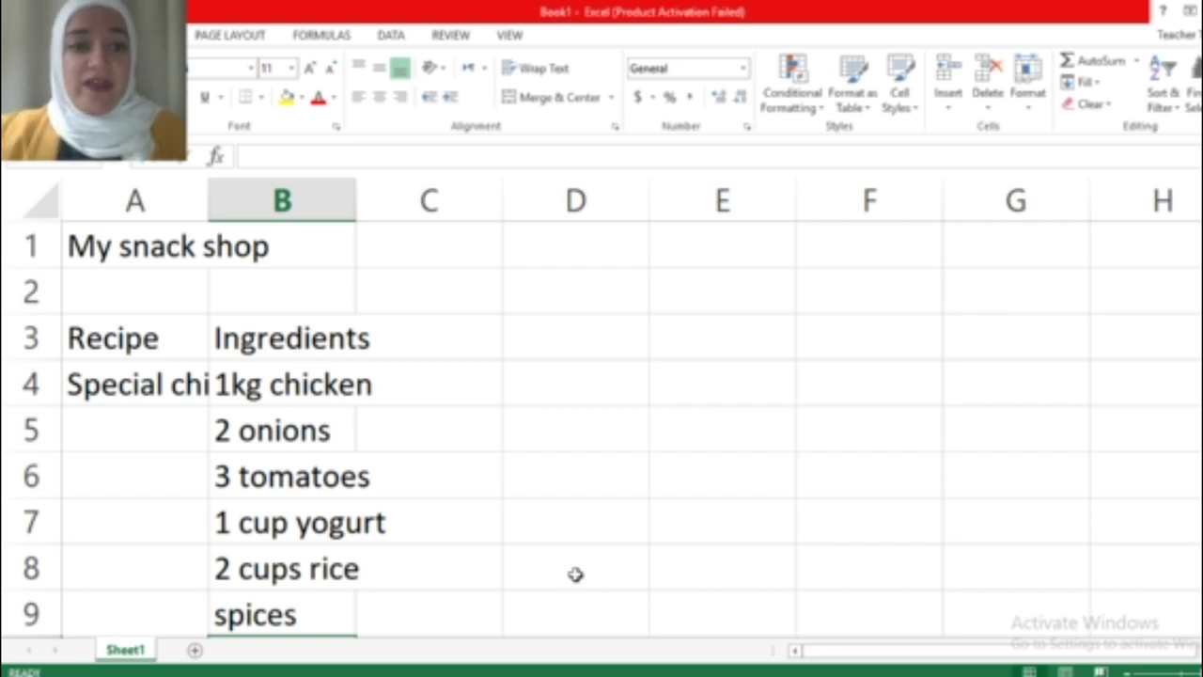
Add the header "cost" in cell C3, next to the Ingredients header
left_click(466, 350)
type("cost")
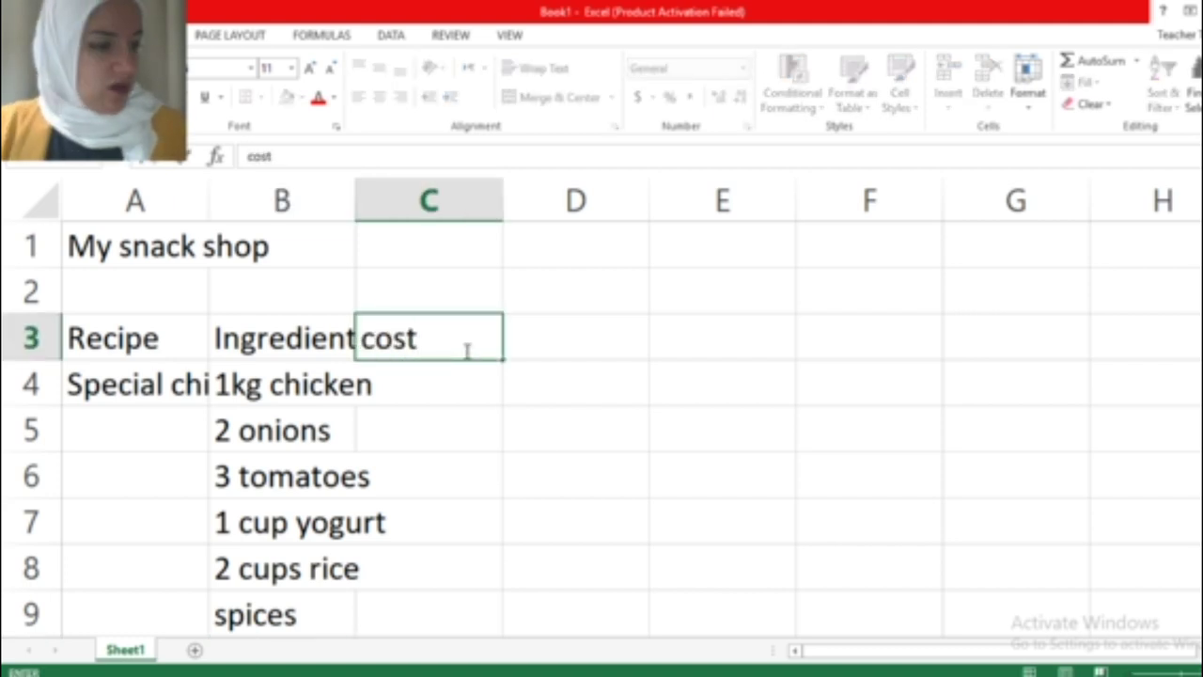
key("Return")
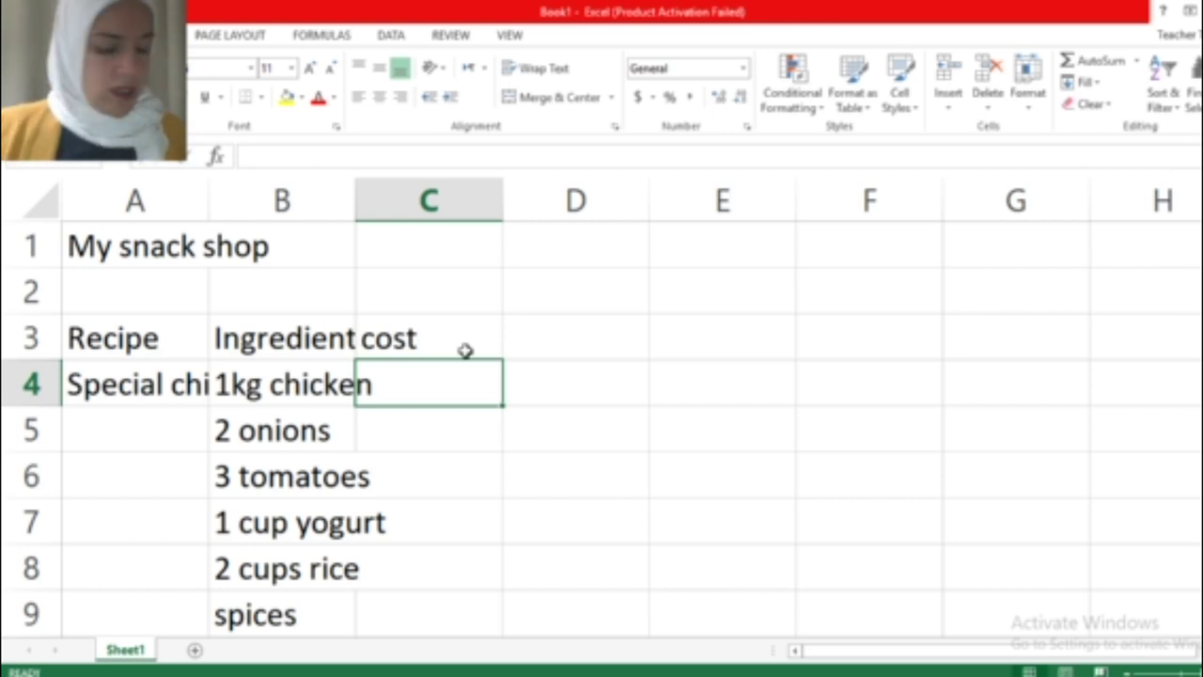
Enter the ingredient costs 3, 1.5, 1.8, 0.9, 1 and 0.5 in cells C4 to C9
type("3")
key("Return")
type("1.5")
key("Return")
type("1.8")
key("Return")
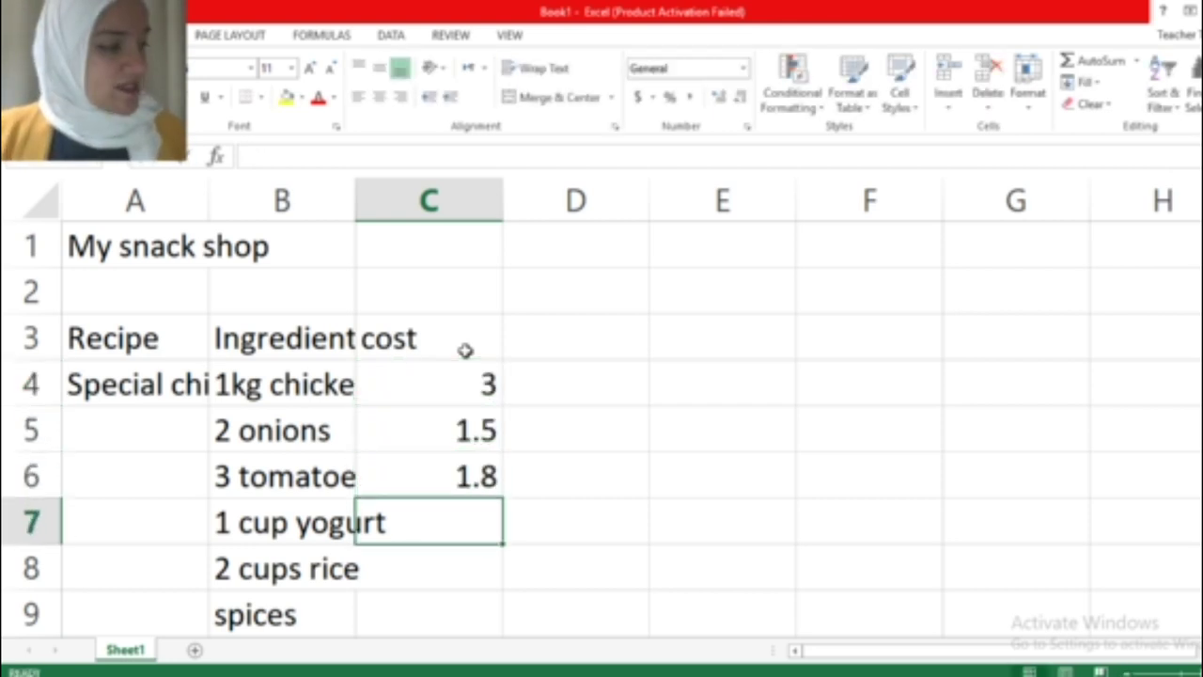
type("0.8")
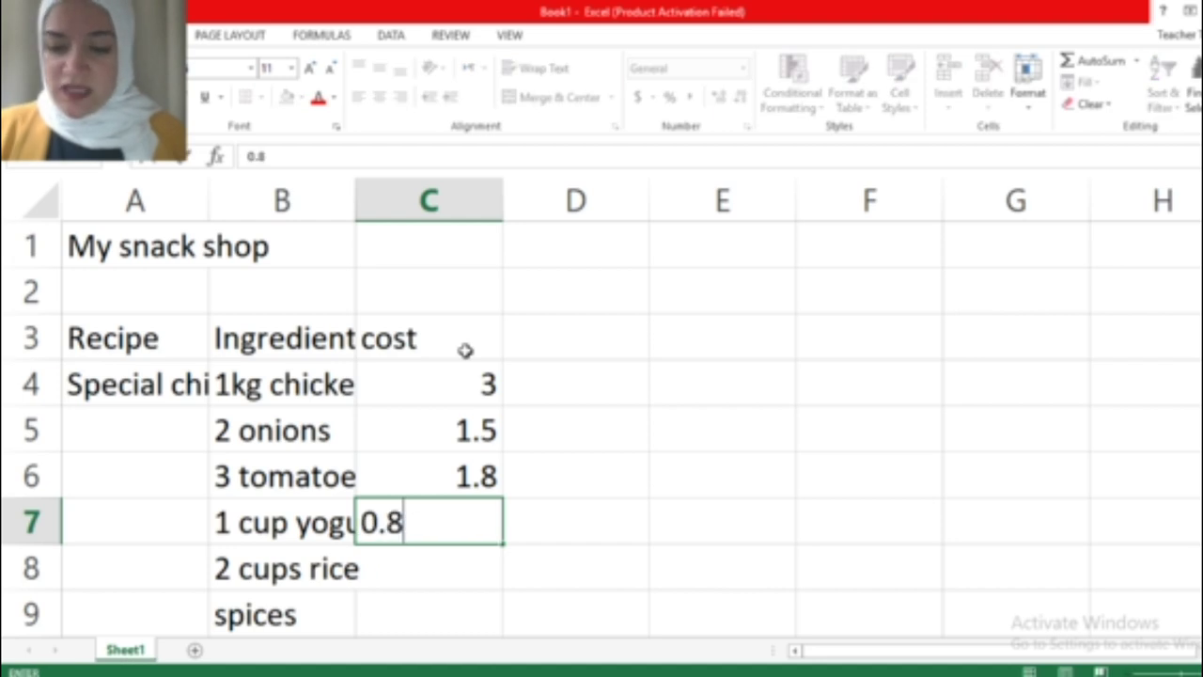
key("BackSpace")
type("9")
key("Return")
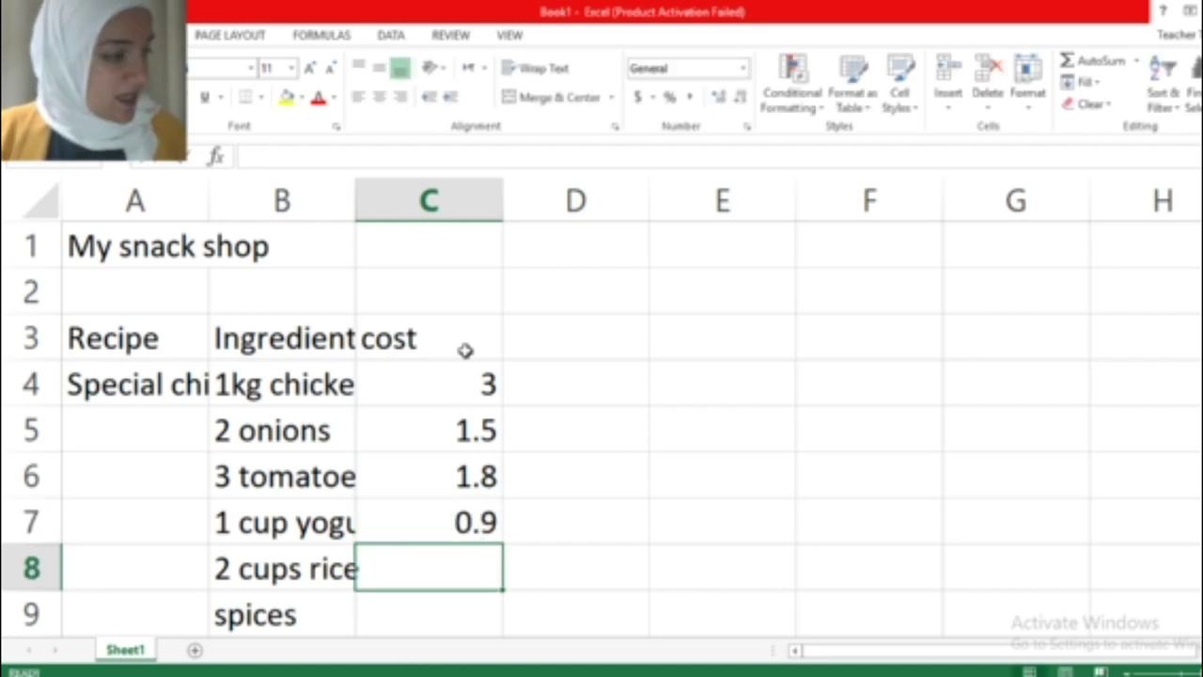
type("1")
key("Return")
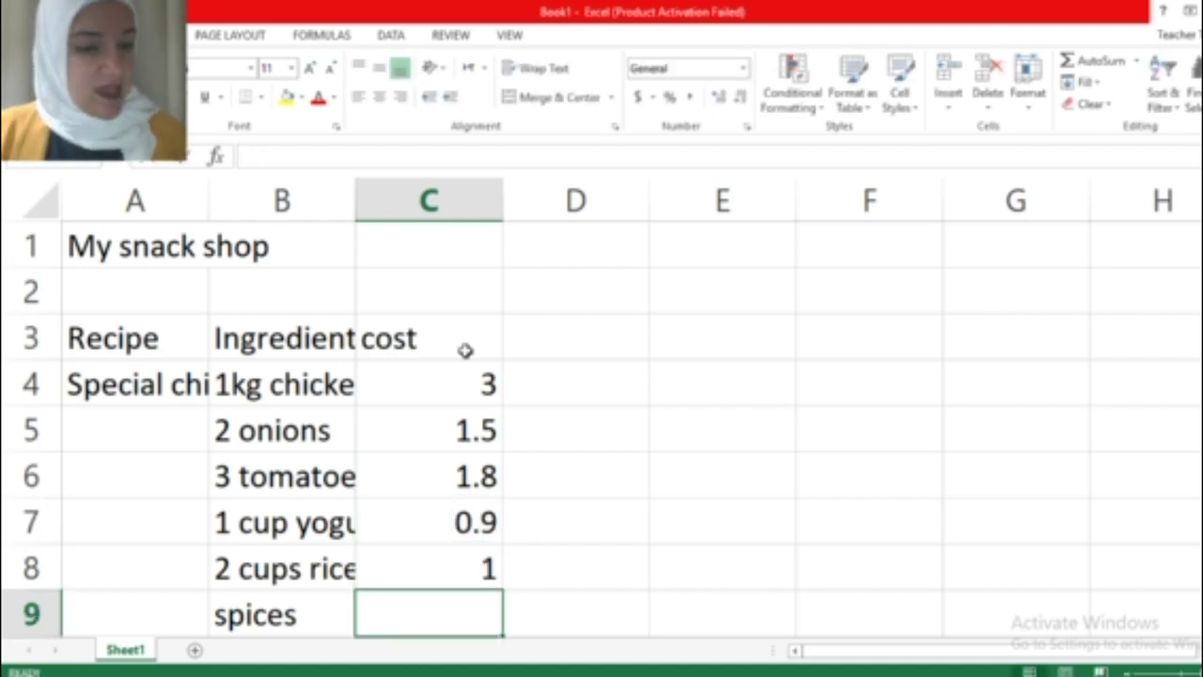
type("0.5")
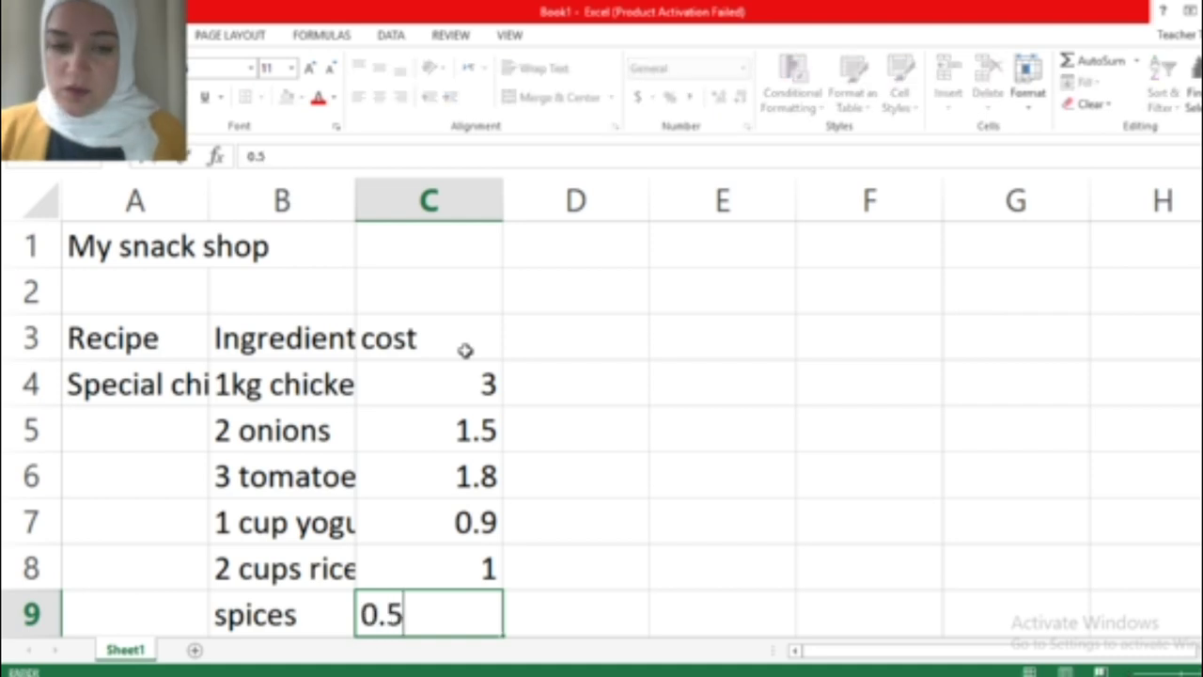
key("Return")
key("Up")
key("Up")
key("Up")
key("Up")
key("Up")
key("Up")
key("Up")
key("Up")
key("Up")
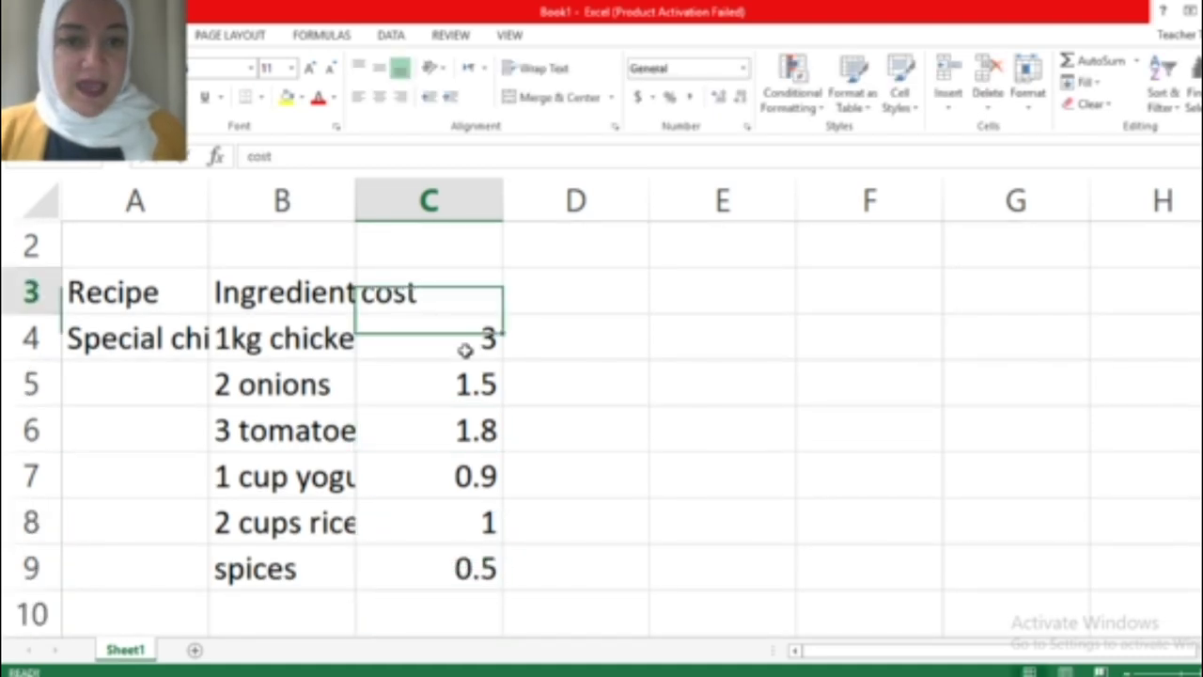
key("Down")
key("Down")
key("Down")
key("Down")
key("Down")
key("Down")
key("Down")
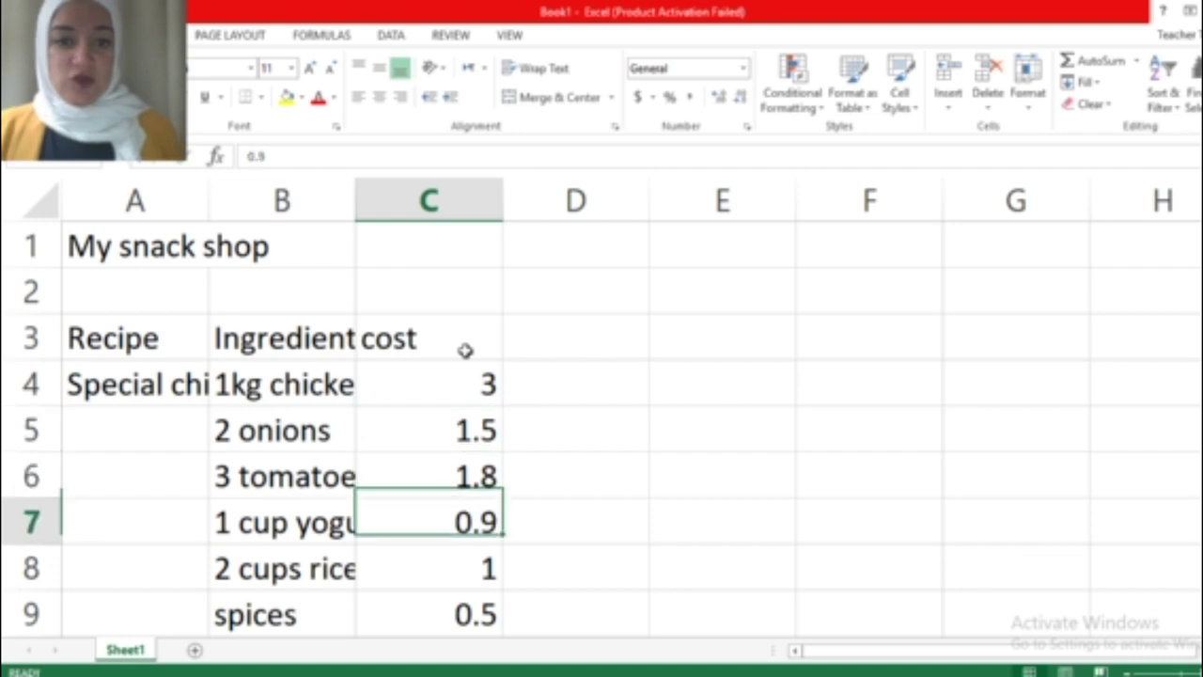
key("Up")
key("Up")
key("Up")
key("Up")
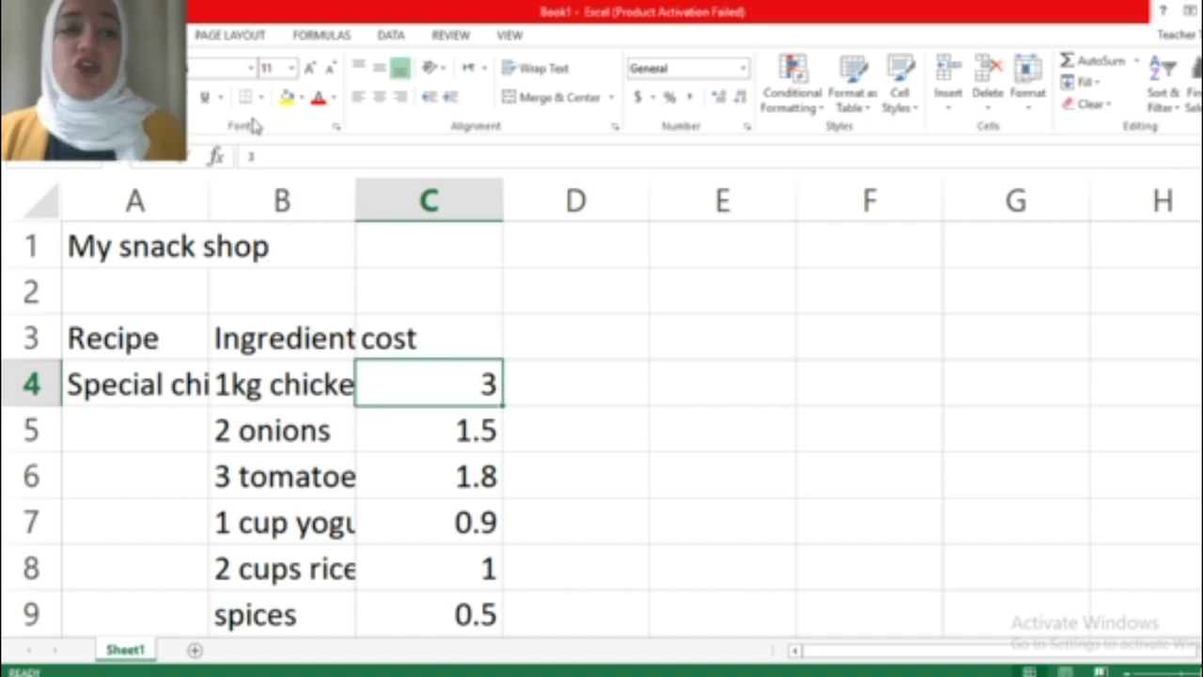
Make the title "My snack shop" in A1 bold and set its font size to 12
left_click(123, 249)
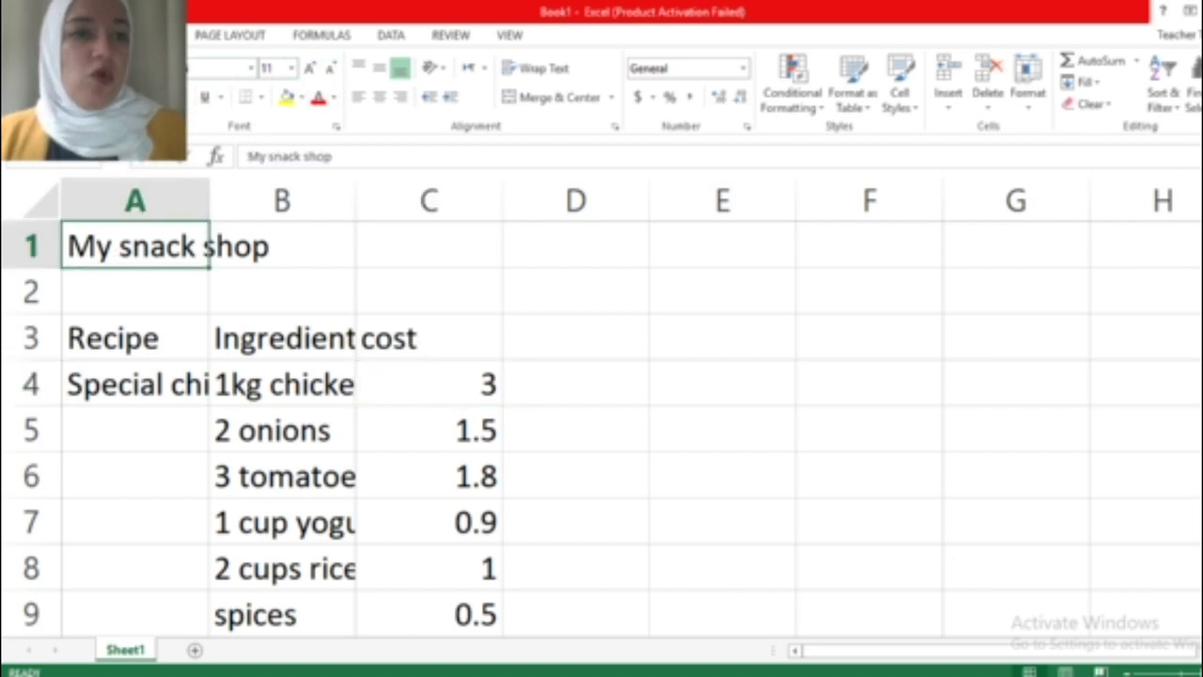
left_click(174, 97)
left_click(292, 68)
left_click(275, 167)
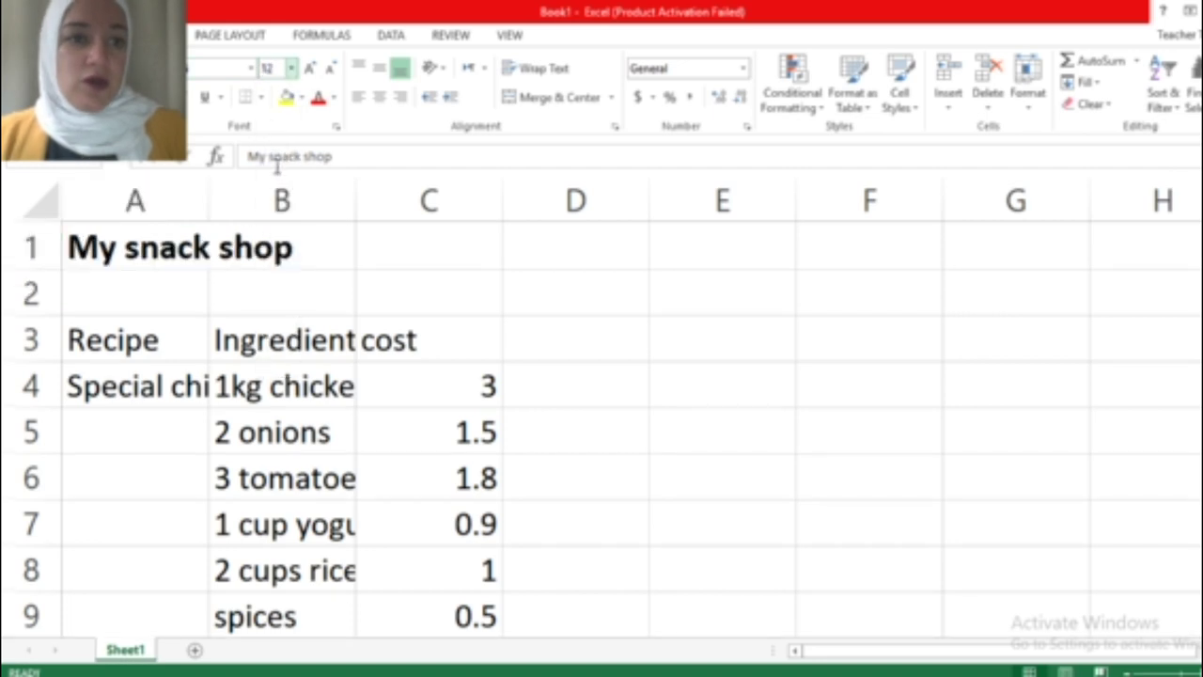
Make the header row A3:C3 with Recipe, Ingredients and cost bold
left_click_drag(151, 333, 408, 352)
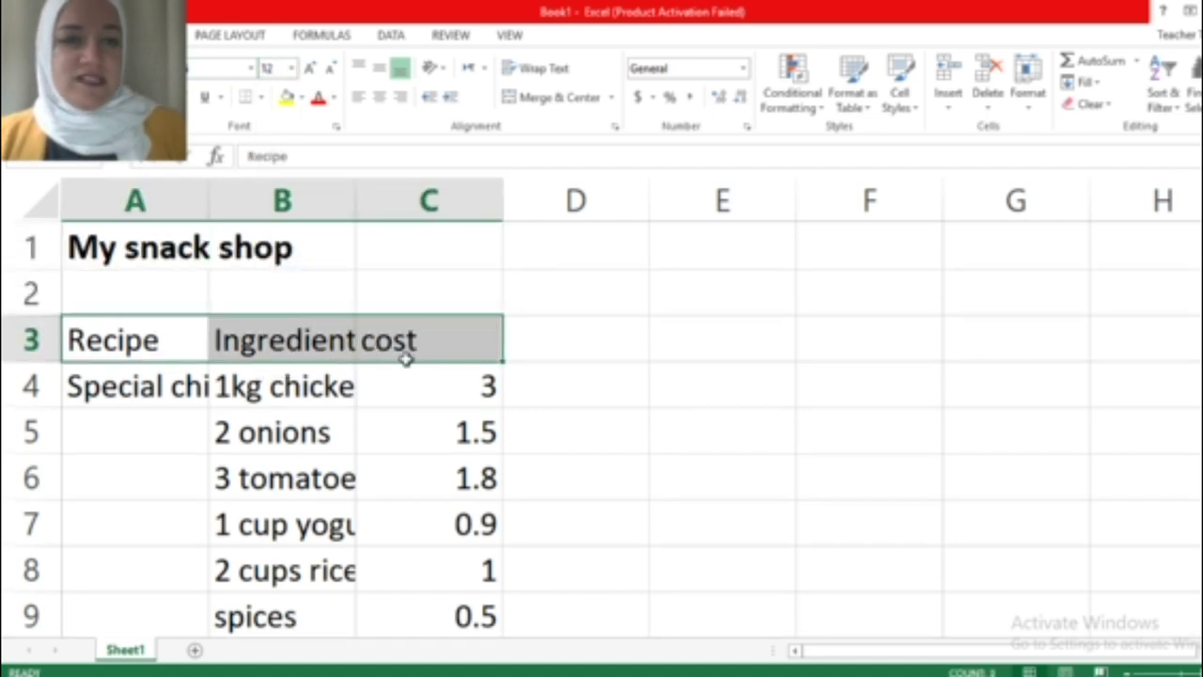
key("ctrl+b")
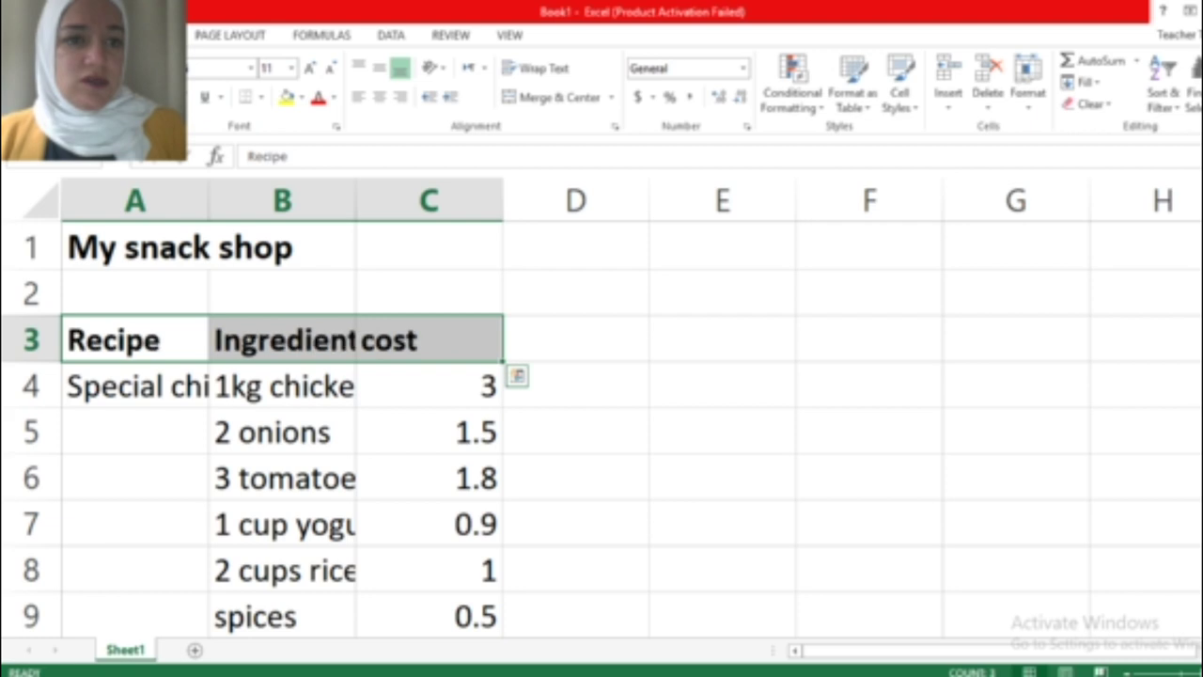
left_click(367, 435)
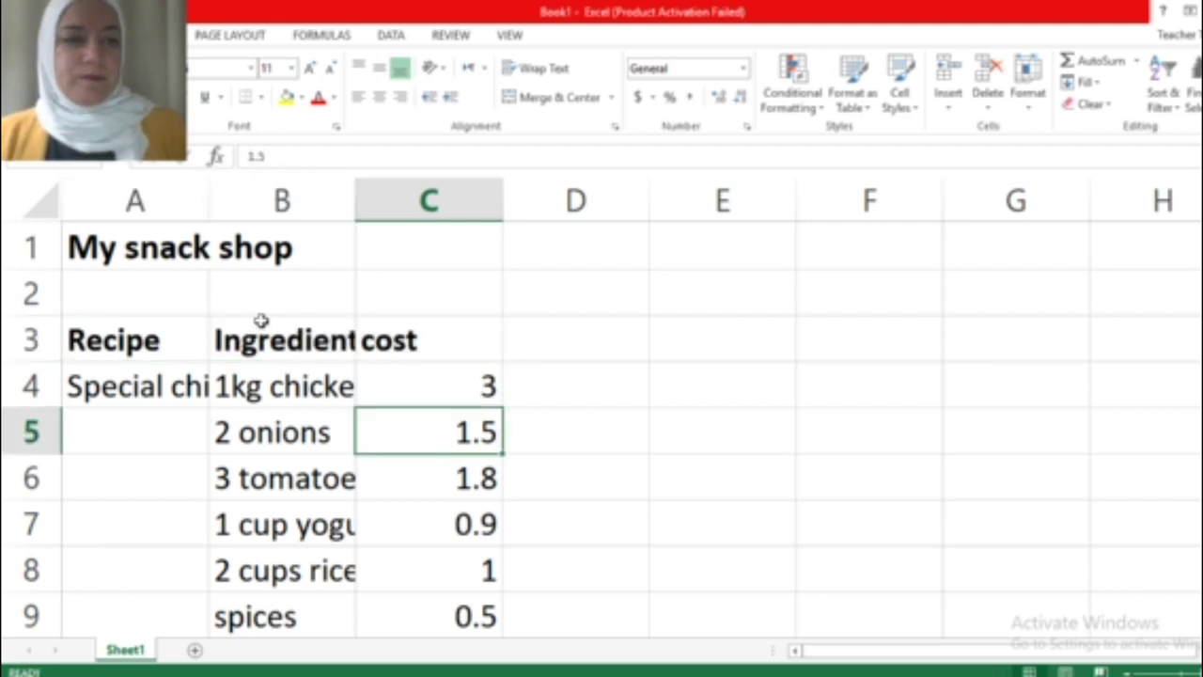
Widen column A just enough to fit "Special chicken" and autofit columns B and C to their contents
left_click(178, 386)
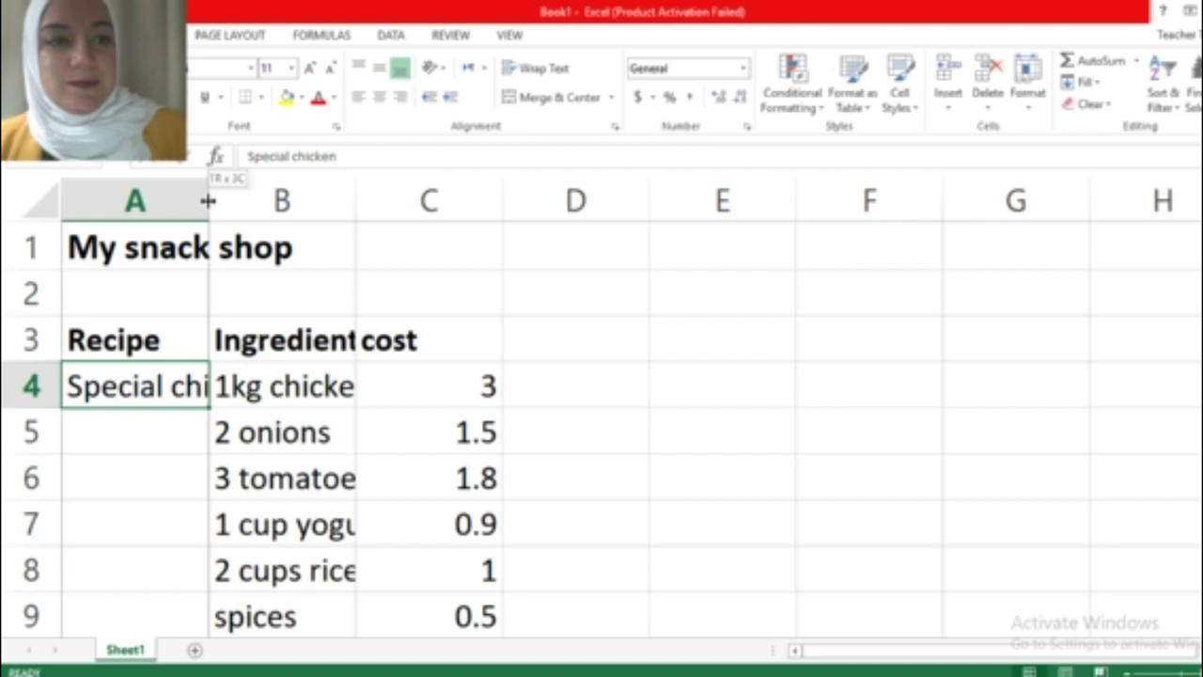
double_click(207, 200)
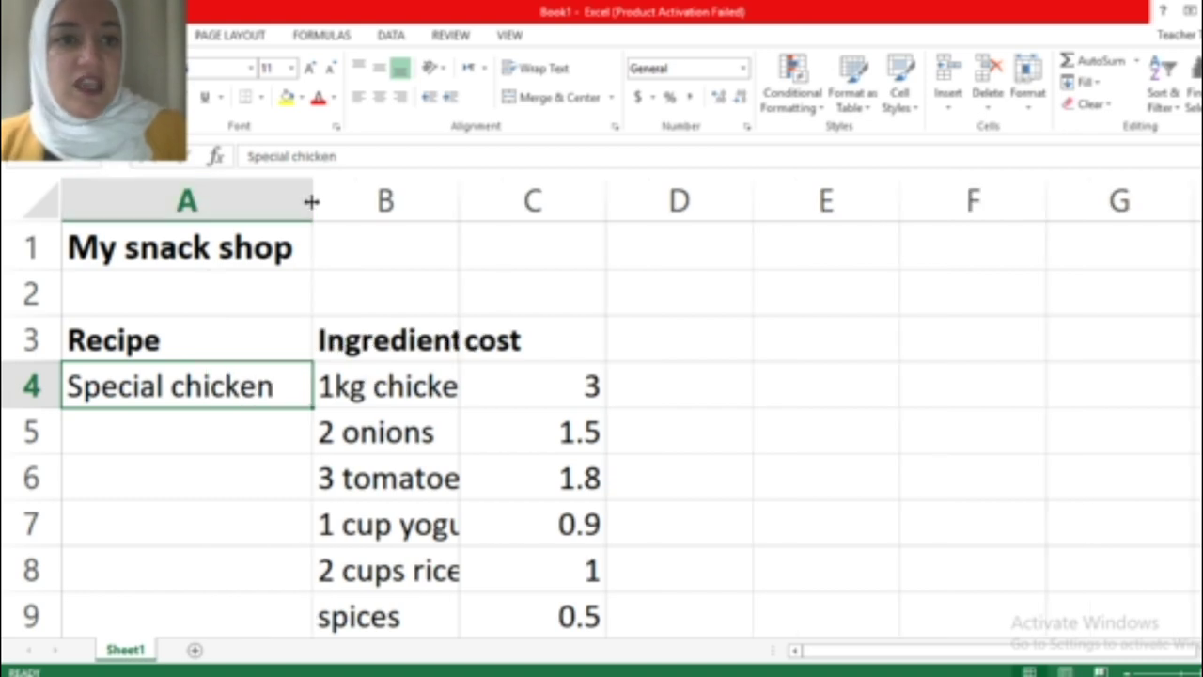
left_click_drag(311, 200, 279, 201)
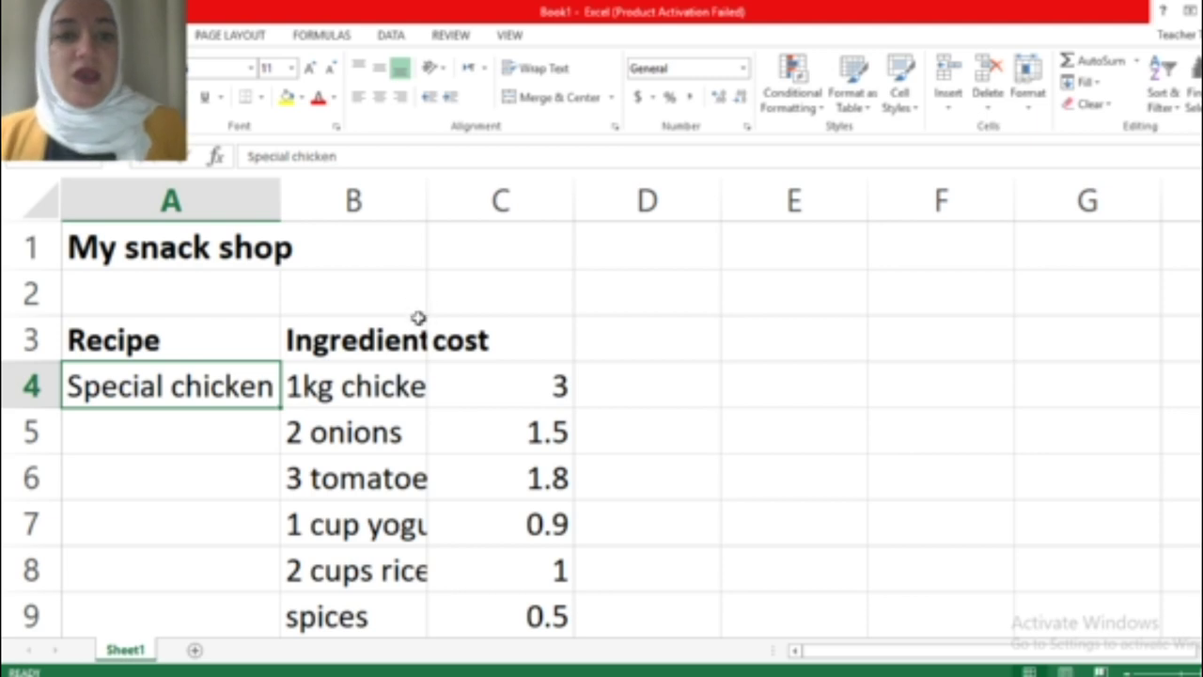
double_click(428, 201)
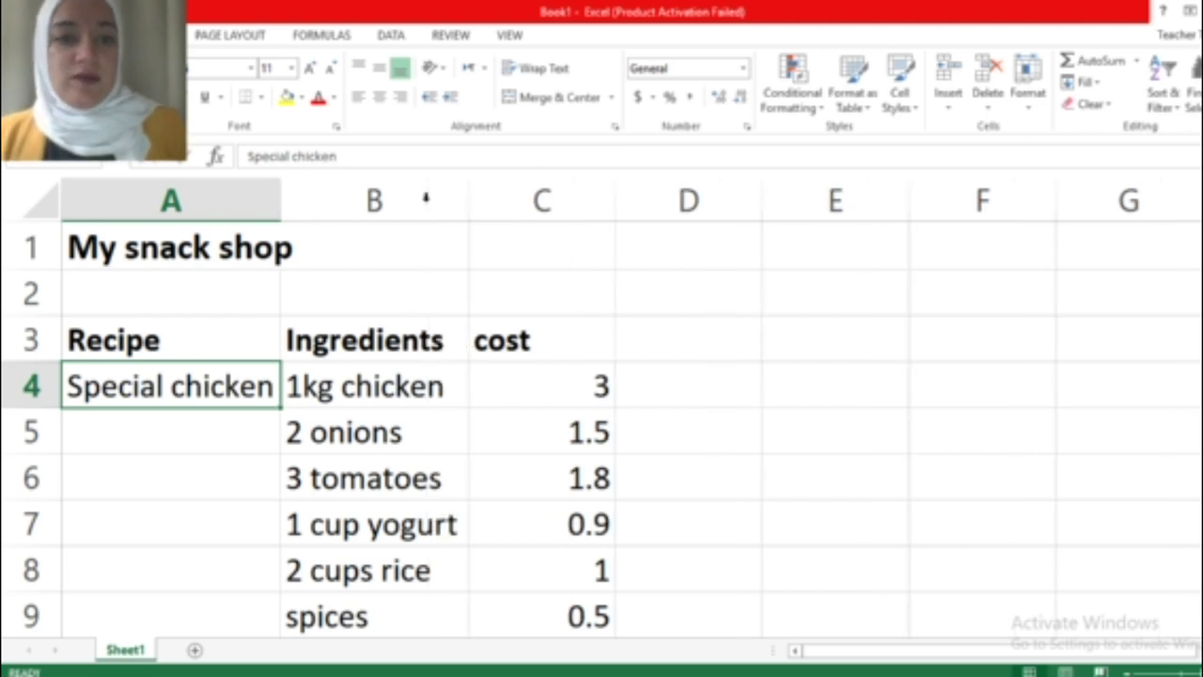
double_click(614, 202)
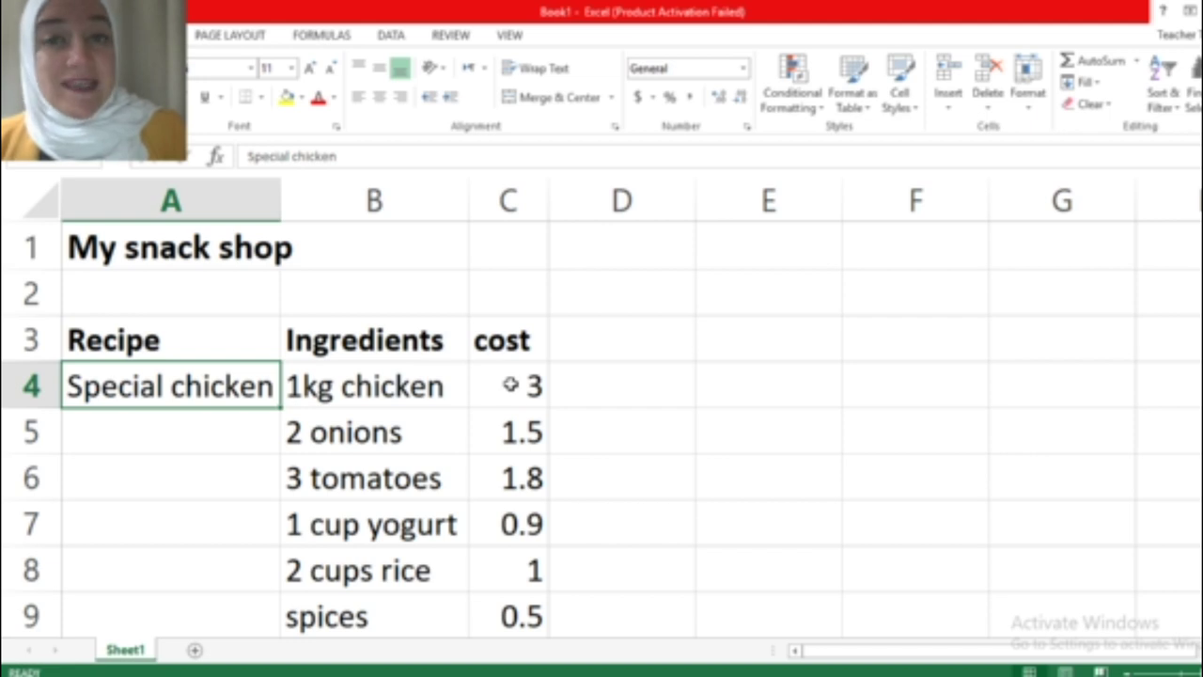
Format the costs in C4:C9 with the $ English (United States) accounting format
left_click_drag(510, 384, 513, 605)
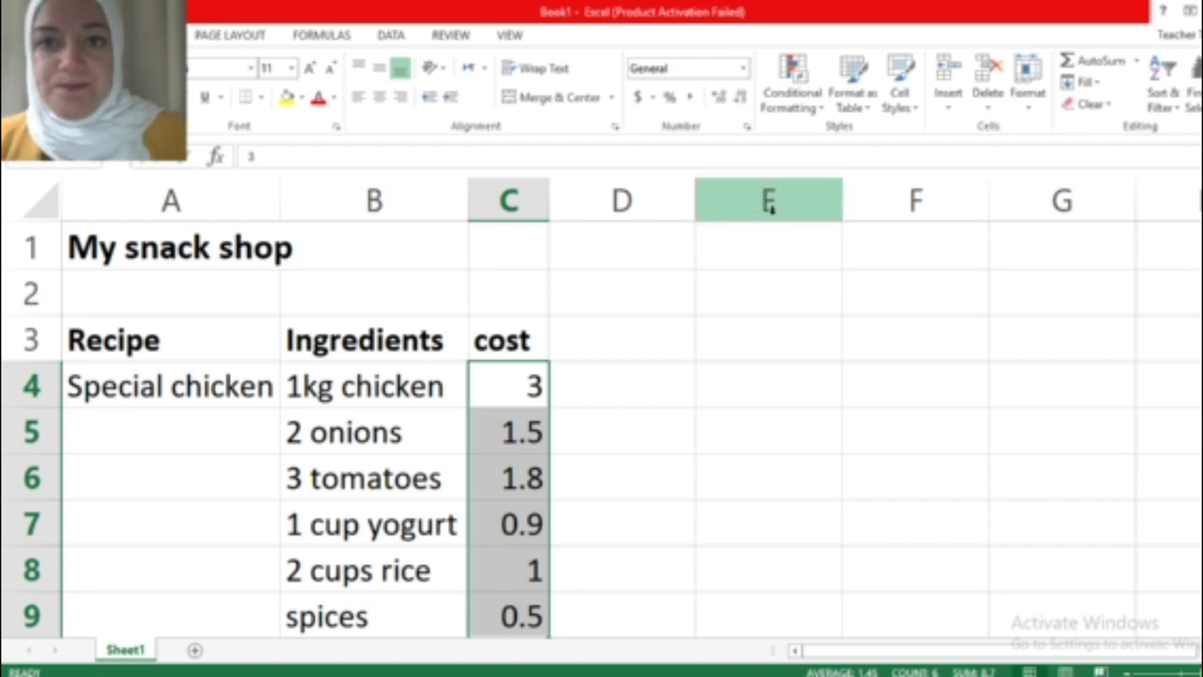
left_click(652, 101)
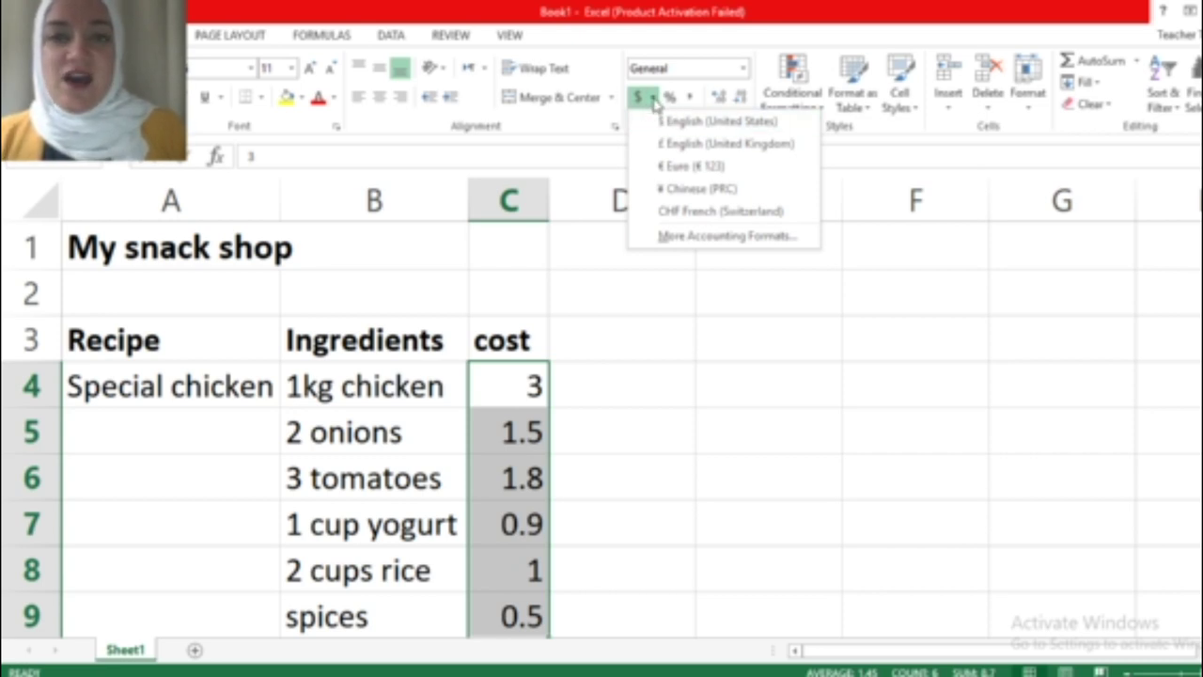
left_click(668, 126)
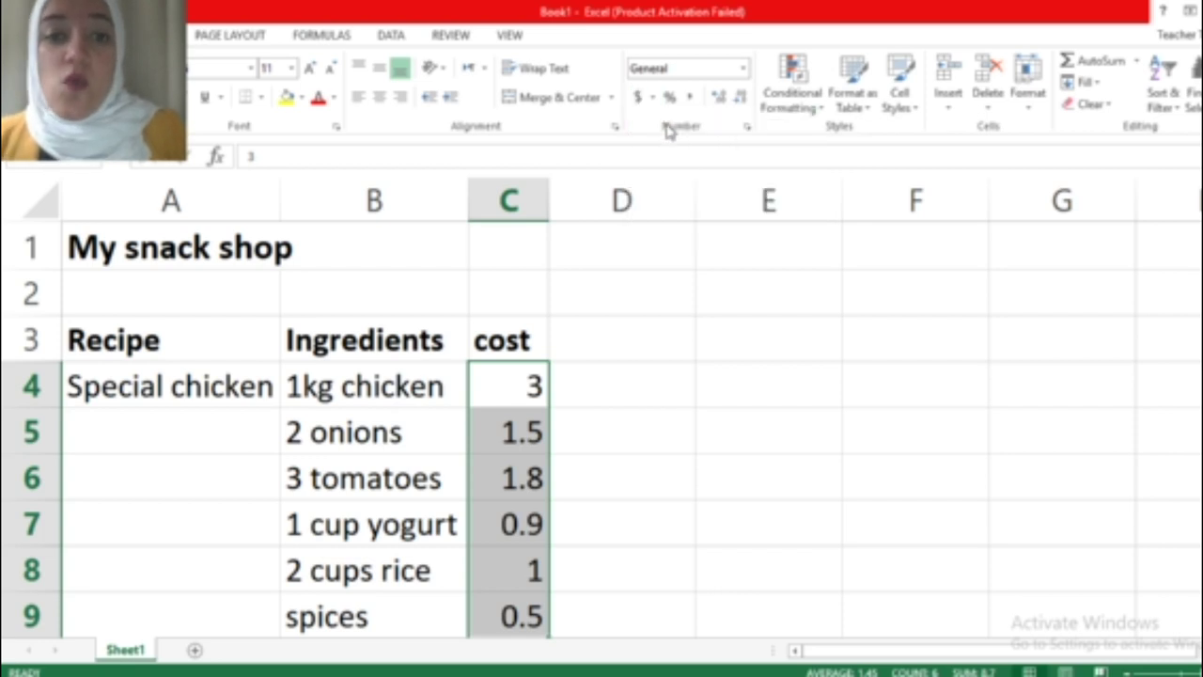
left_click(530, 399)
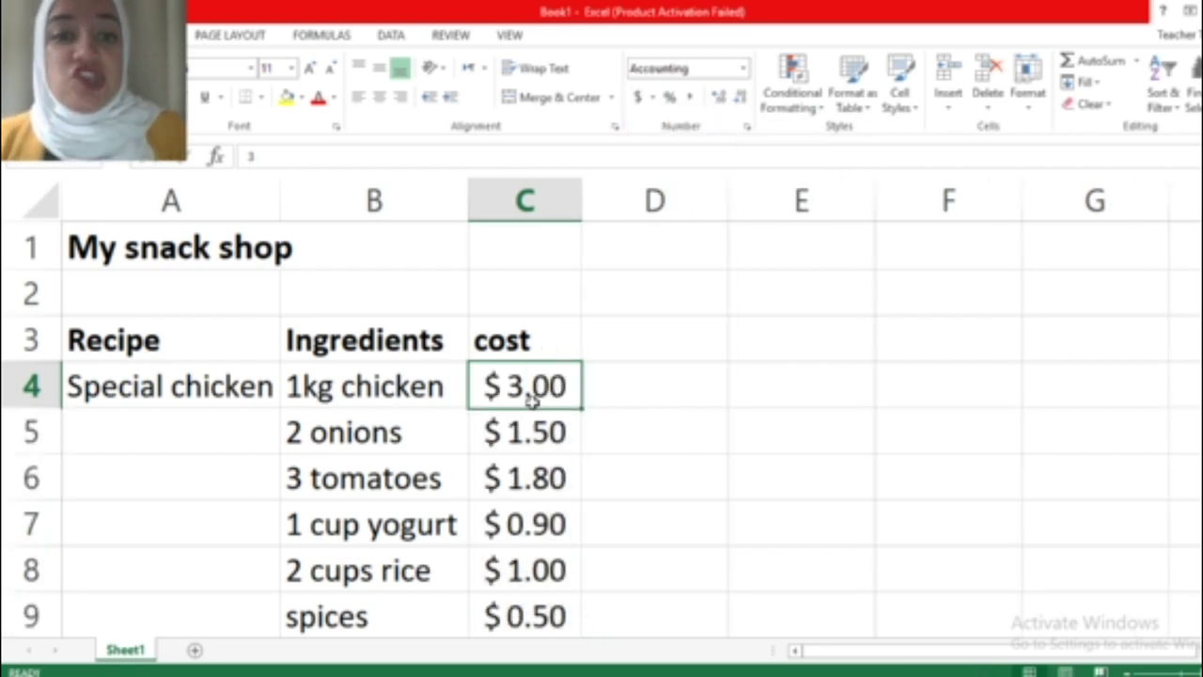